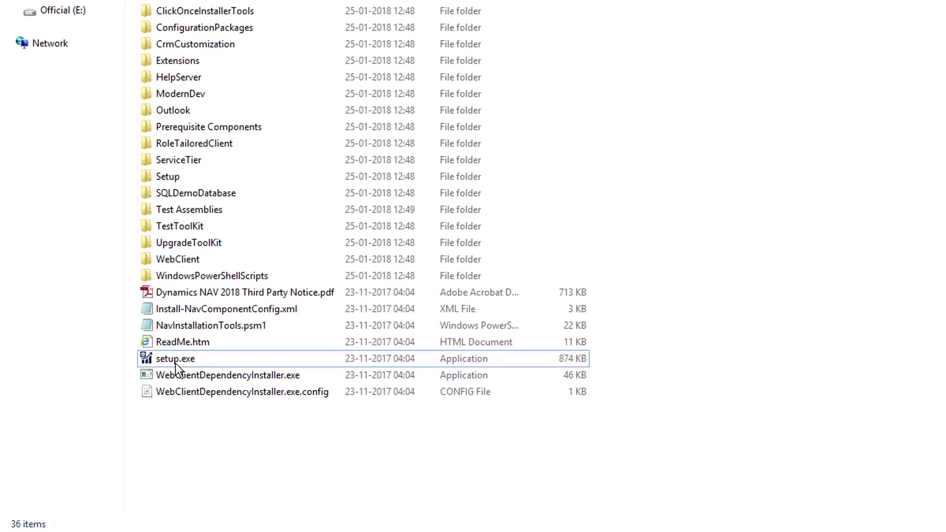
# Run setup.exe as administrator to start Microsoft Dynamics NAV 2018 Setup.
pyautogui.rightClick(175, 362)
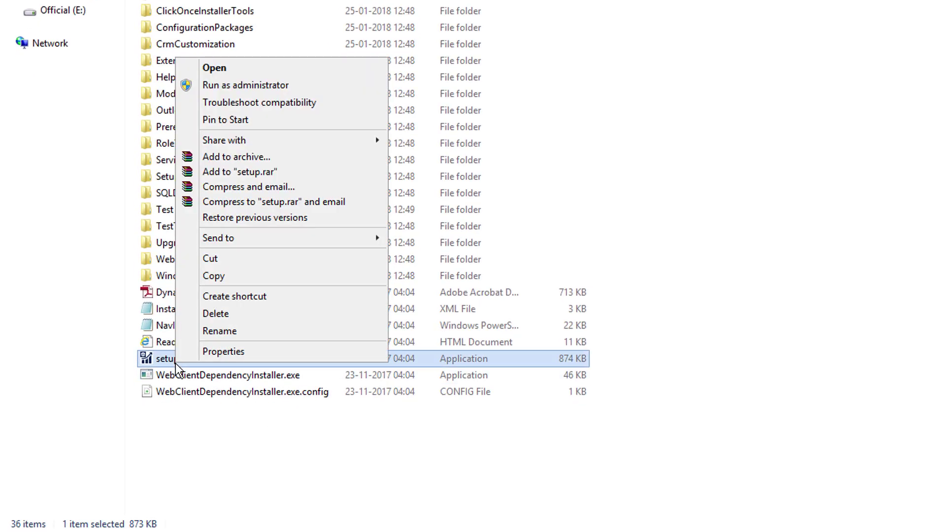
pyautogui.click(257, 88)
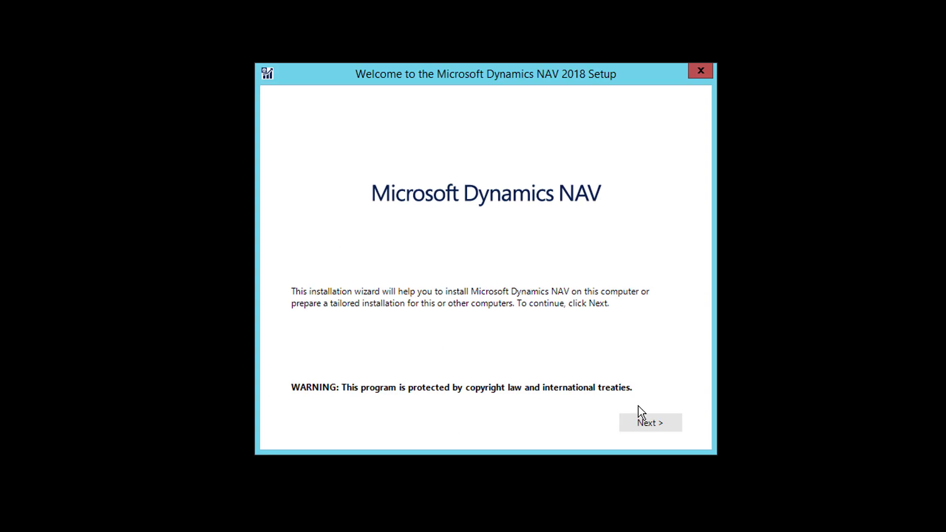
# Move past the welcome page, scroll through the license terms and accept them.
pyautogui.click(645, 420)
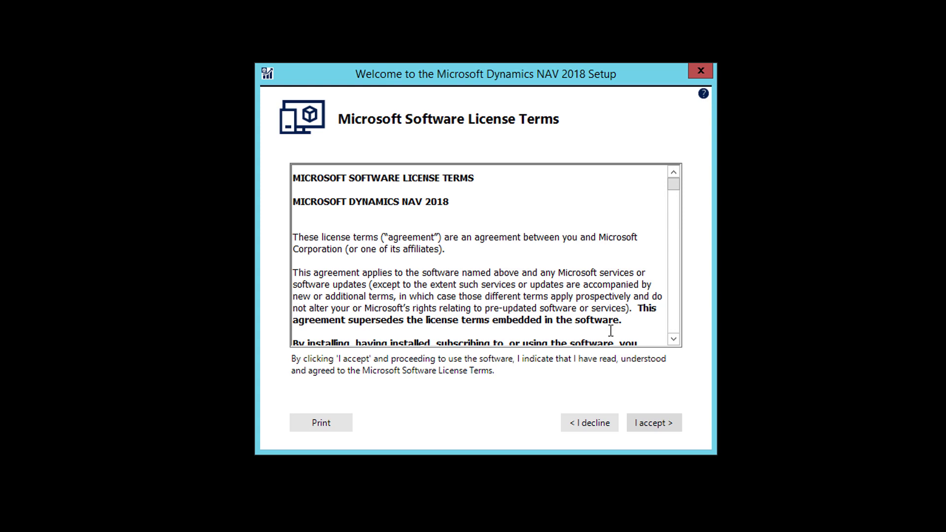
pyautogui.moveTo(674, 186); pyautogui.dragTo(675, 345)
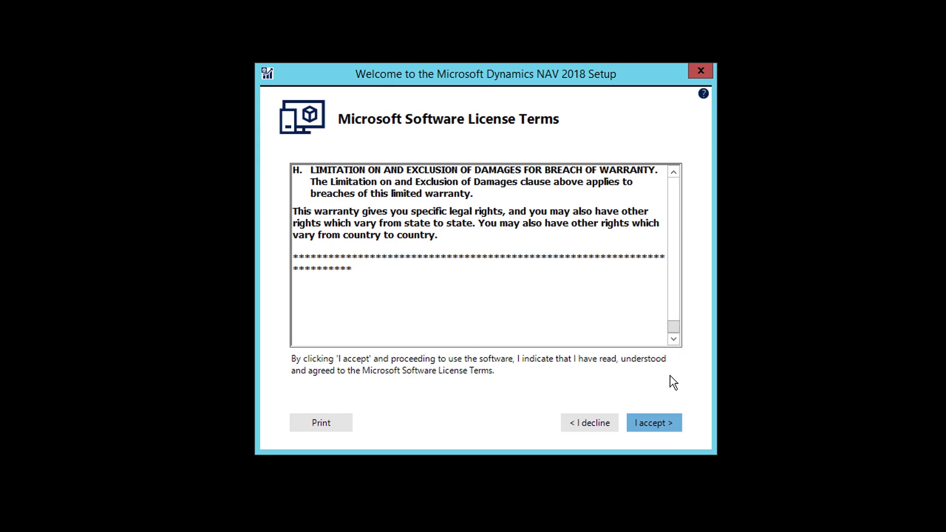
pyautogui.click(660, 422)
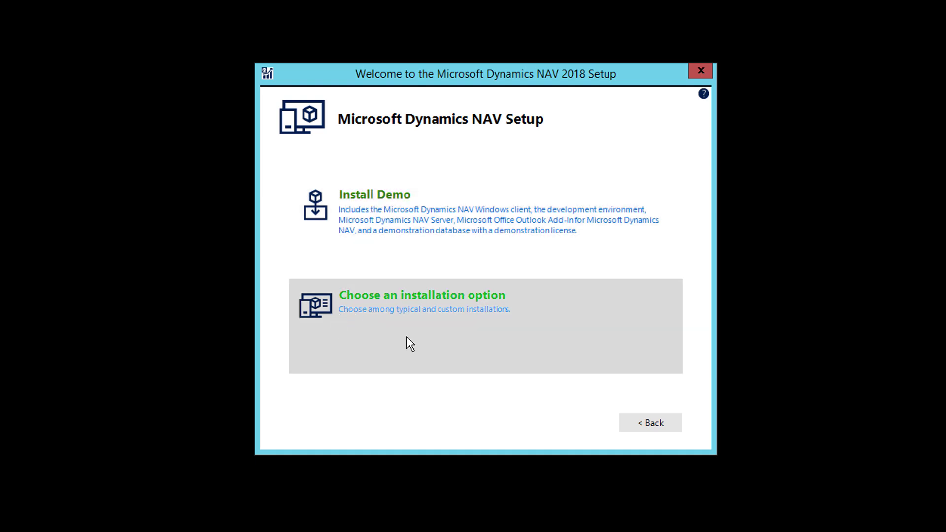
# Go to Choose an installation option to list Client, Server, Developer and Custom.
pyautogui.click(441, 309)
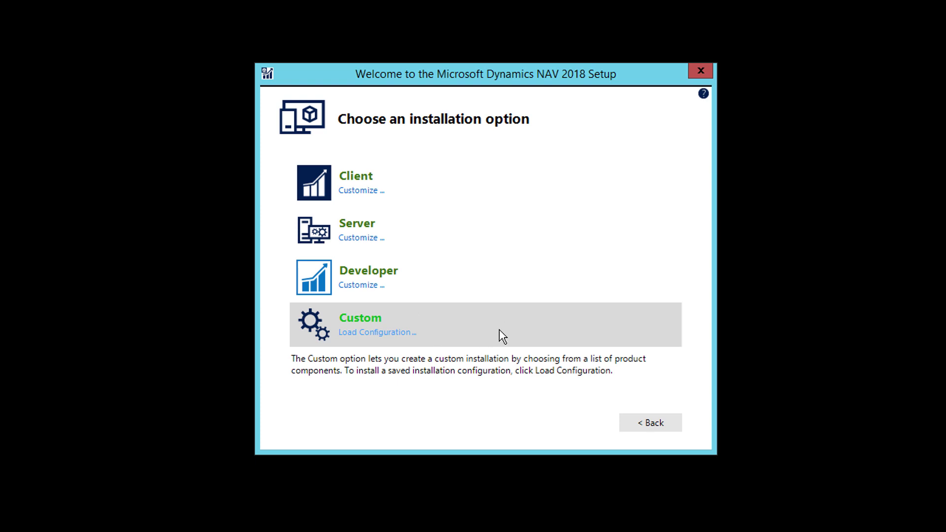
# Choose Custom and set Client, Administration Tool and Server to install locally.
pyautogui.click(470, 329)
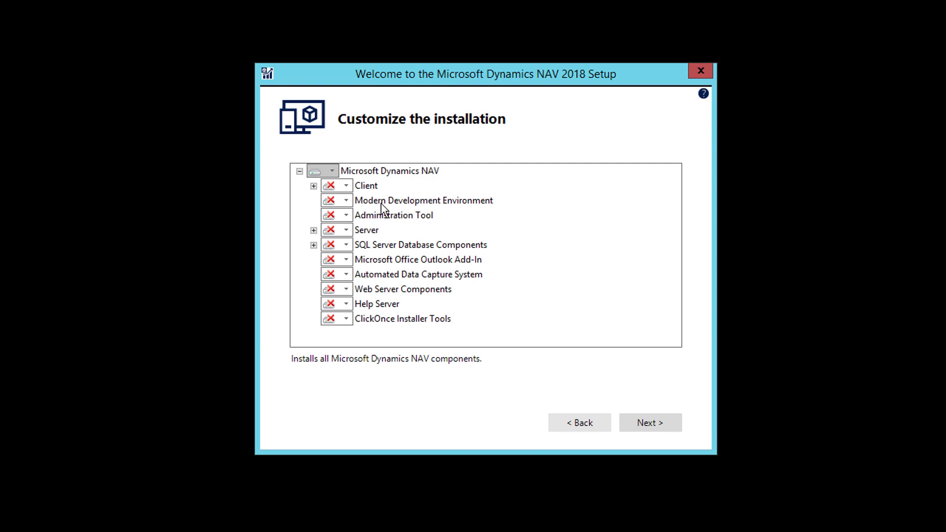
pyautogui.click(339, 186)
pyautogui.click(348, 216)
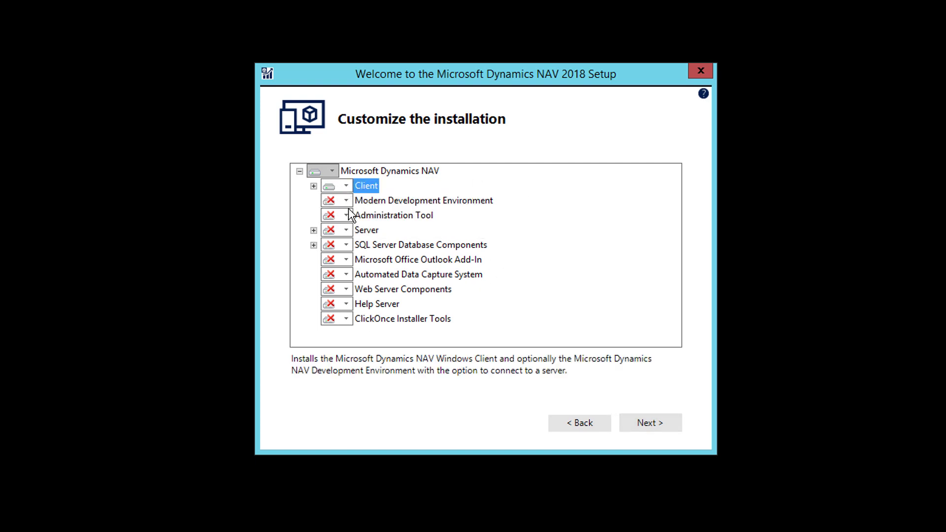
pyautogui.click(345, 217)
pyautogui.click(370, 229)
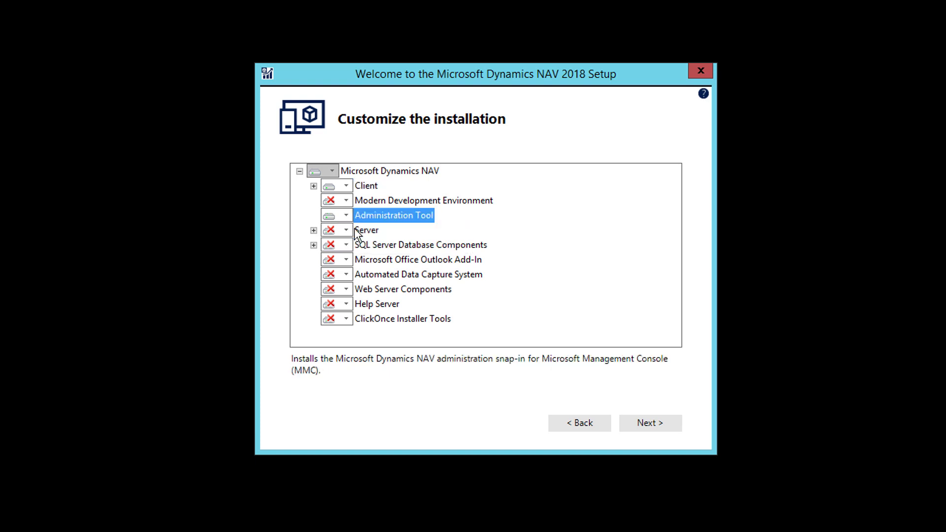
pyautogui.click(336, 230)
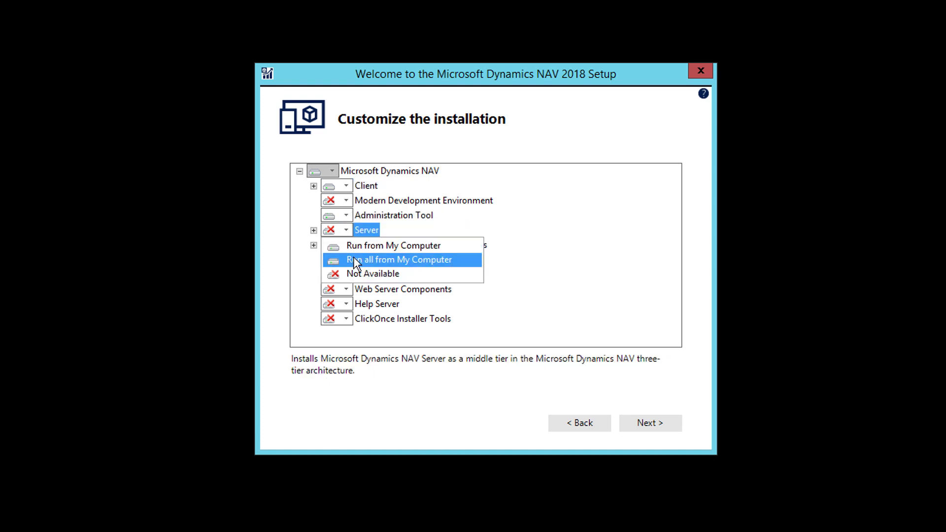
pyautogui.click(340, 259)
# Set SQL Server Database Components, Web Server Components and Help Server to install locally, then continue.
pyautogui.click(346, 245)
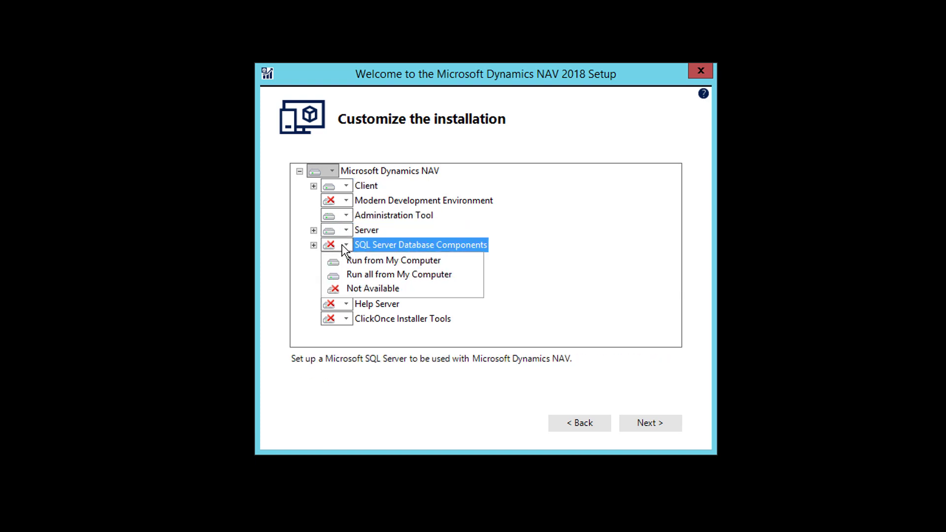
pyautogui.click(362, 274)
pyautogui.press('Down')
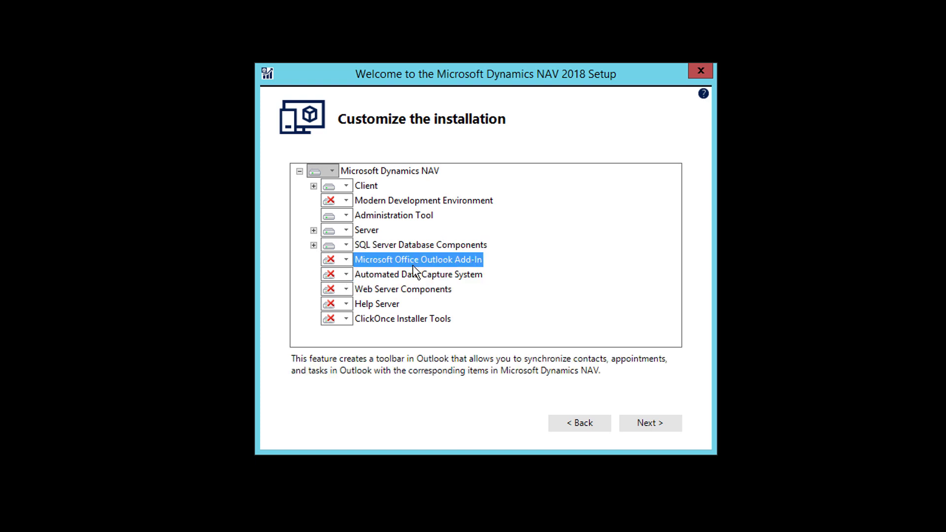
pyautogui.click(373, 274)
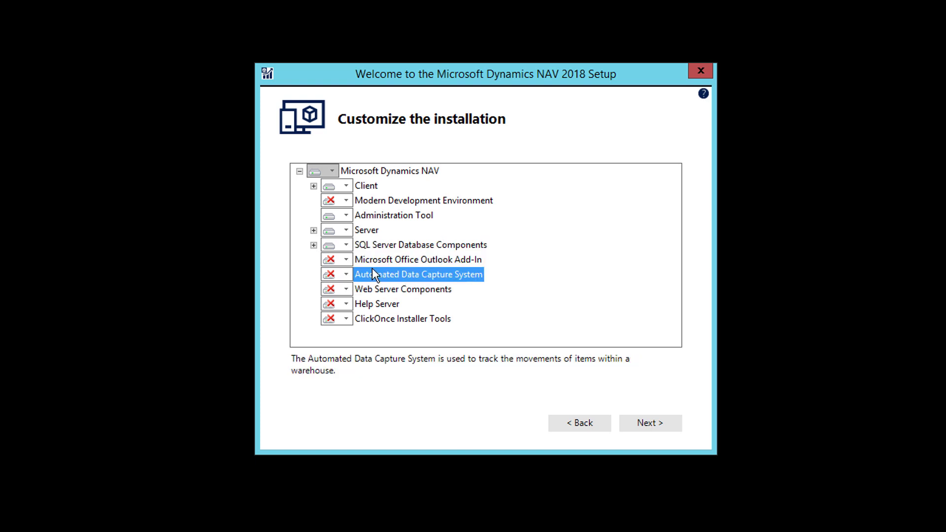
pyautogui.click(369, 289)
pyautogui.click(345, 289)
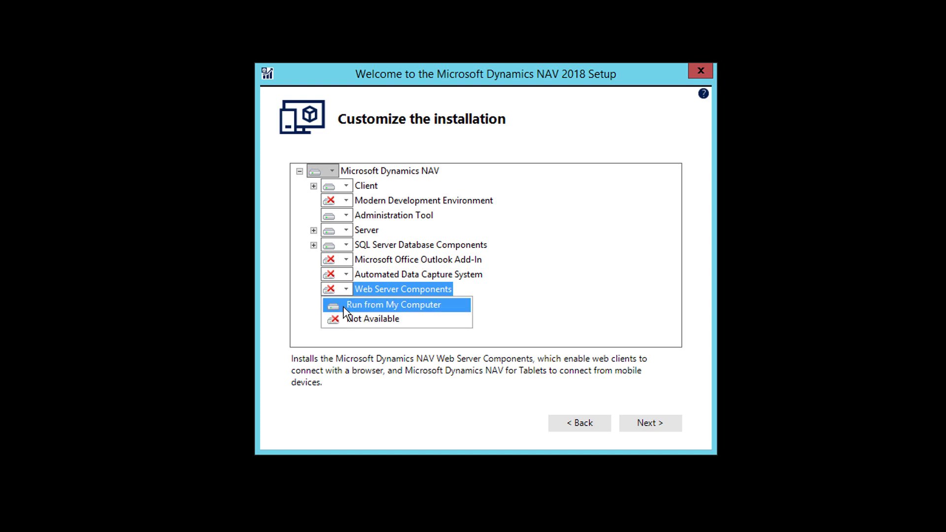
pyautogui.click(389, 302)
pyautogui.click(345, 303)
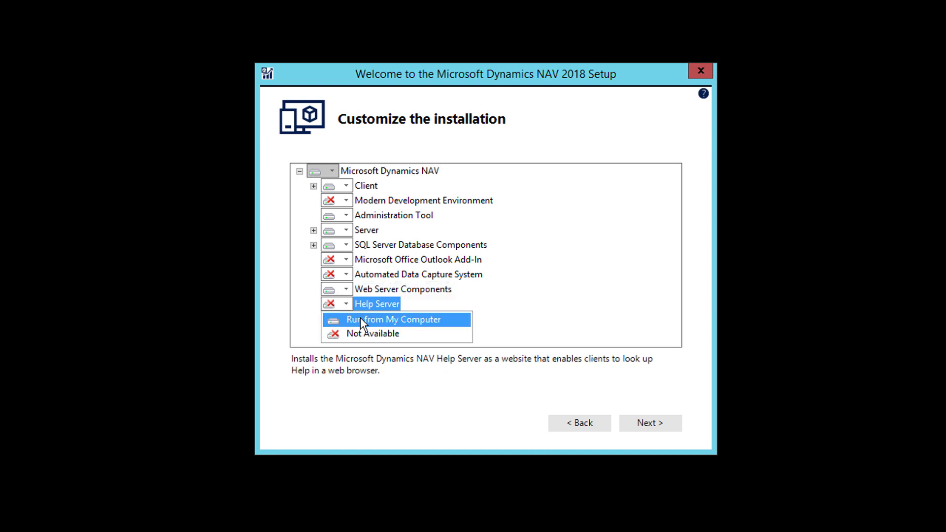
pyautogui.click(362, 318)
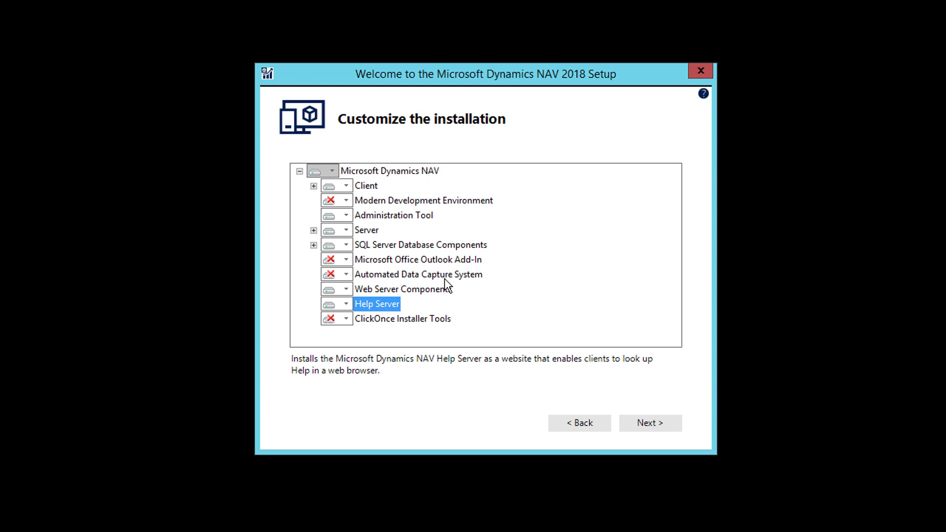
pyautogui.click(641, 423)
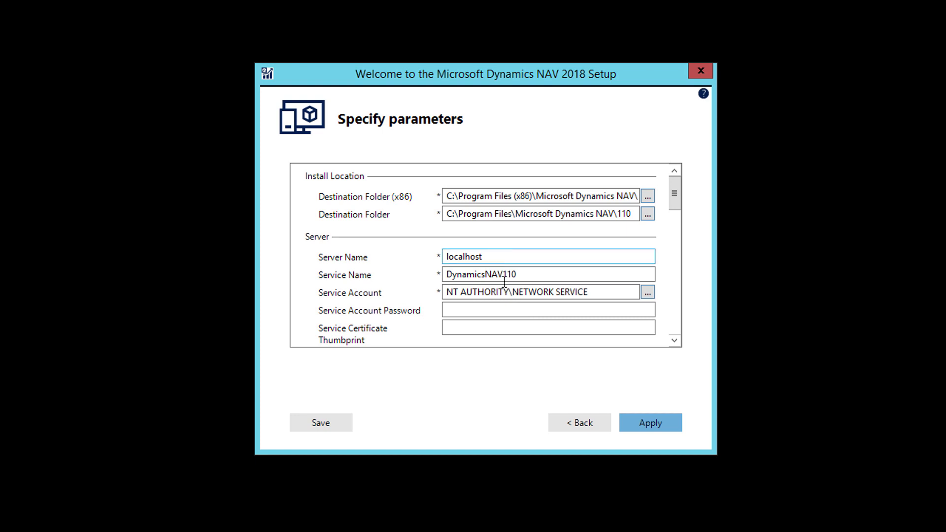
# Delete the NAVDEMO SQL Server Instance, keeping server TRAINING and database Demo Database NAV (11-0).
pyautogui.moveTo(676, 193); pyautogui.dragTo(675, 275)
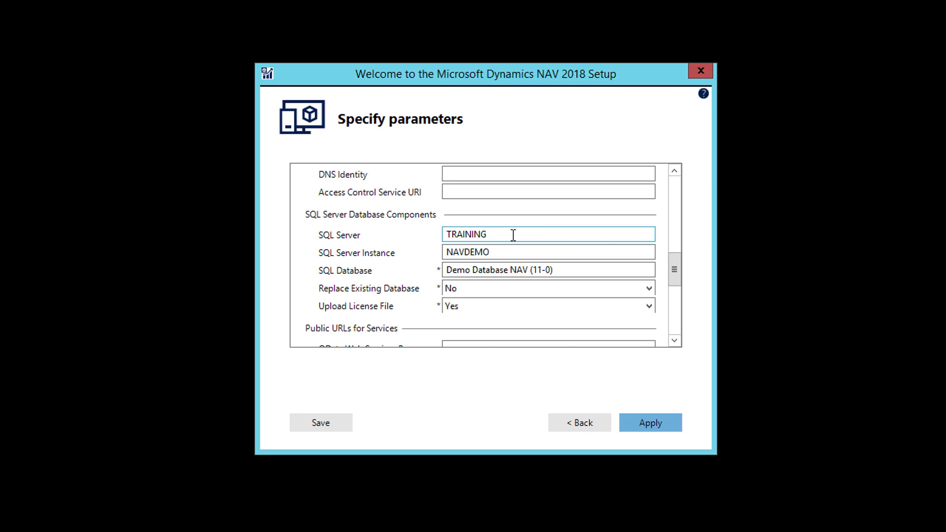
pyautogui.moveTo(530, 232); pyautogui.dragTo(511, 238)
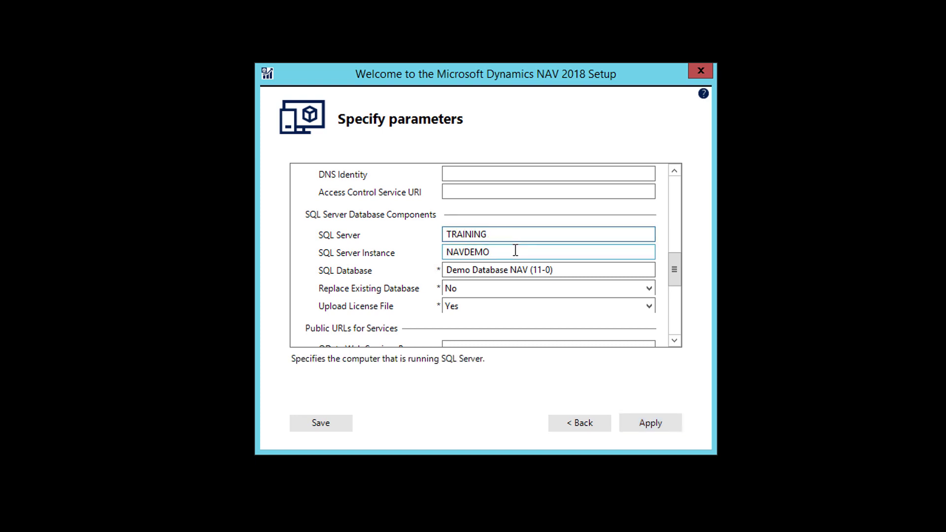
pyautogui.moveTo(515, 251); pyautogui.dragTo(445, 252)
pyautogui.press('Delete')
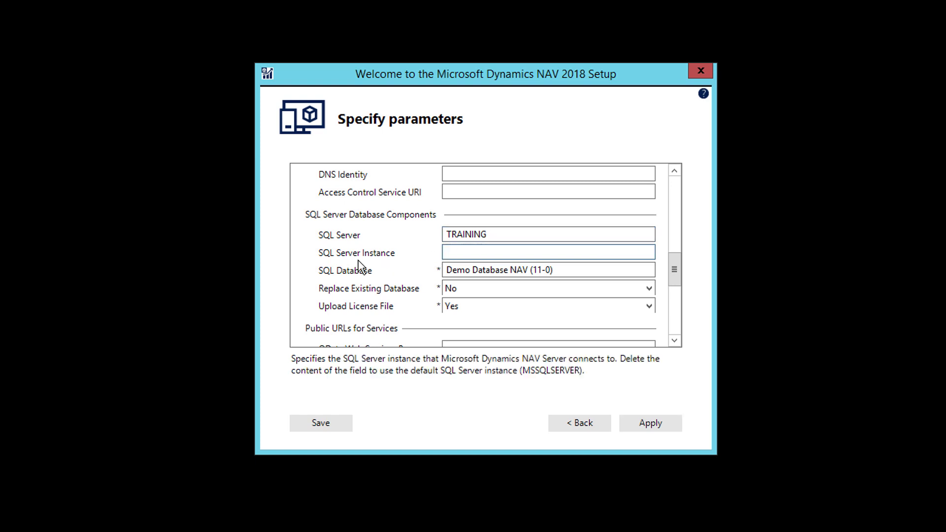
pyautogui.click(445, 234)
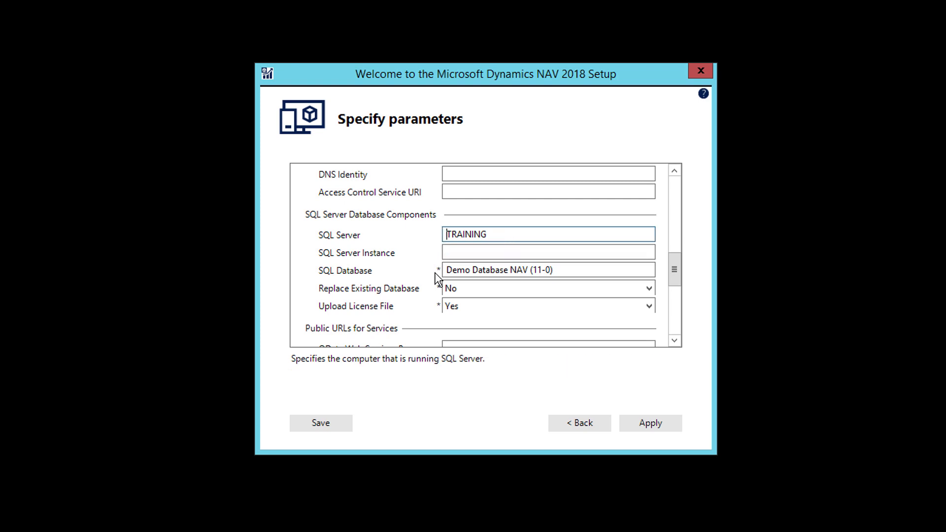
pyautogui.click(452, 270)
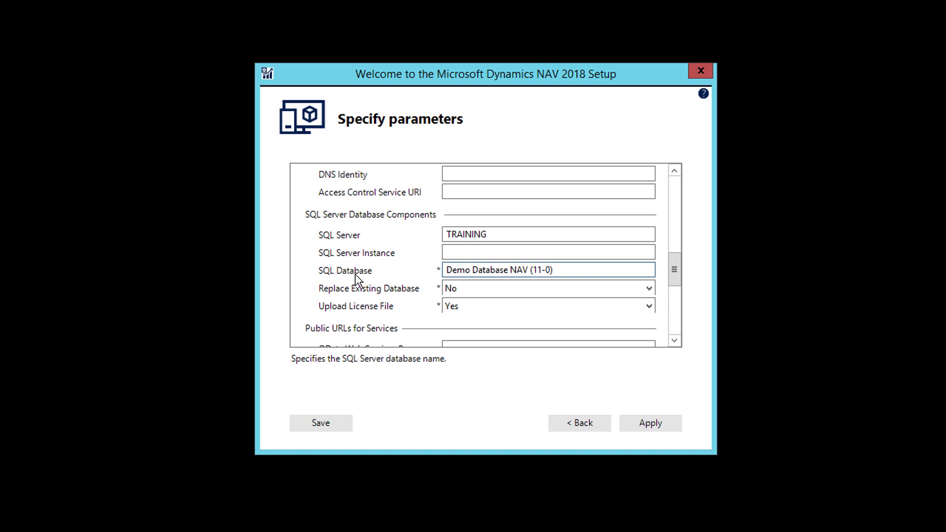
pyautogui.click(559, 271)
# Keep Web Server port 8080 and Help Server port 49000, then apply the parameters.
pyautogui.click(467, 252)
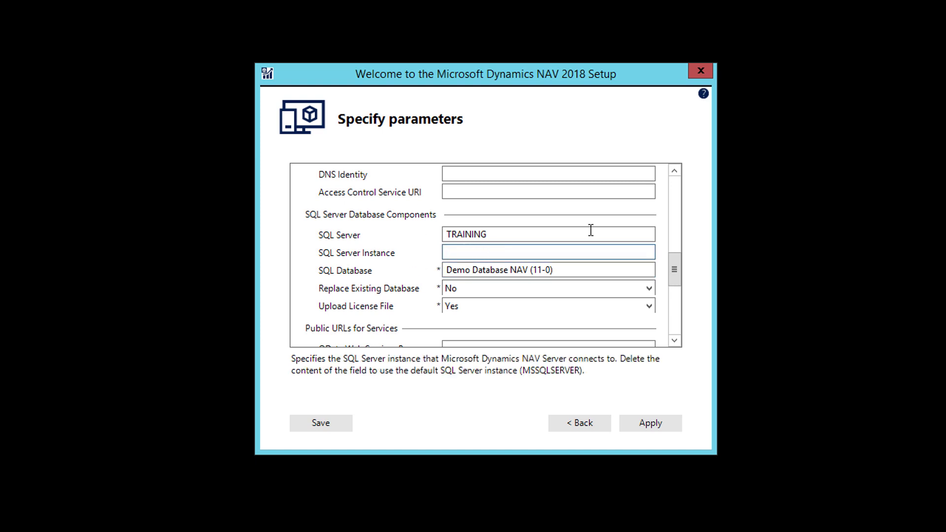
pyautogui.scroll(-3, 510, 298)
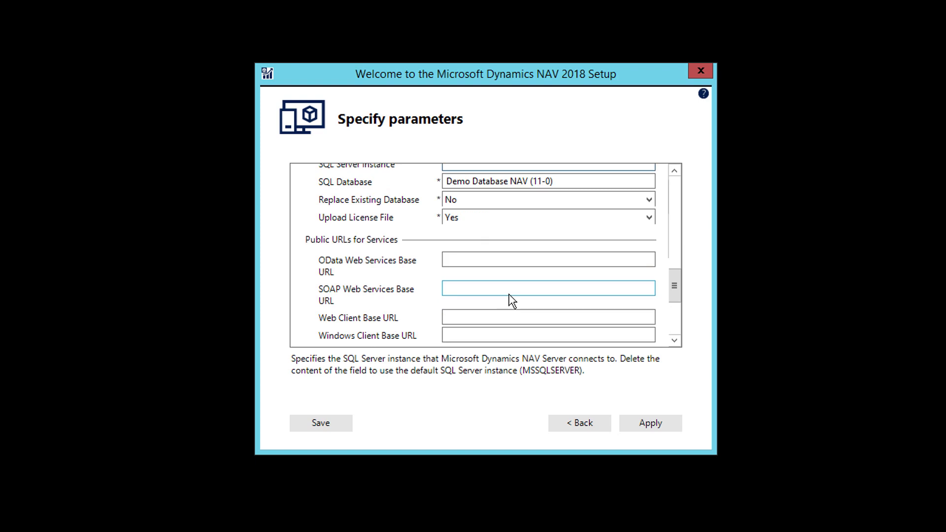
pyautogui.scroll(-5, 512, 297)
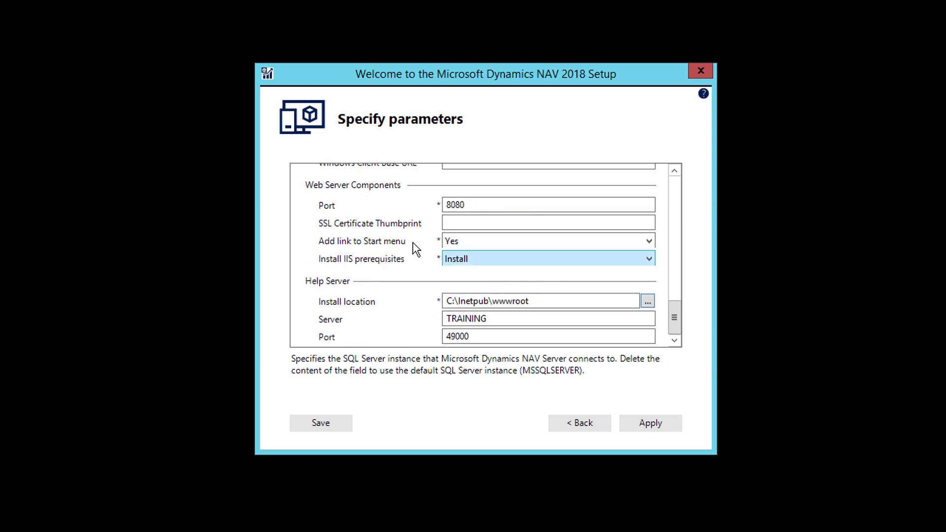
pyautogui.click(471, 205)
pyautogui.scroll(4, 468, 207)
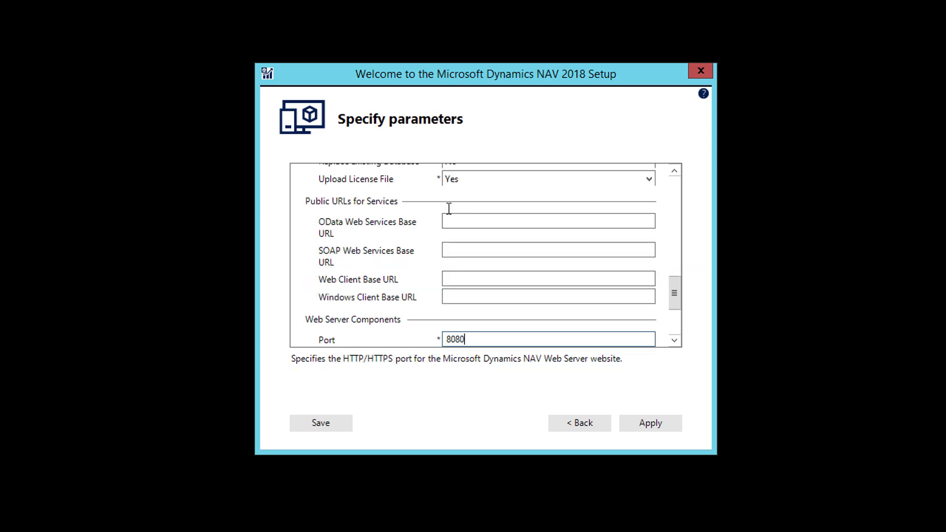
pyautogui.scroll(-4, 474, 276)
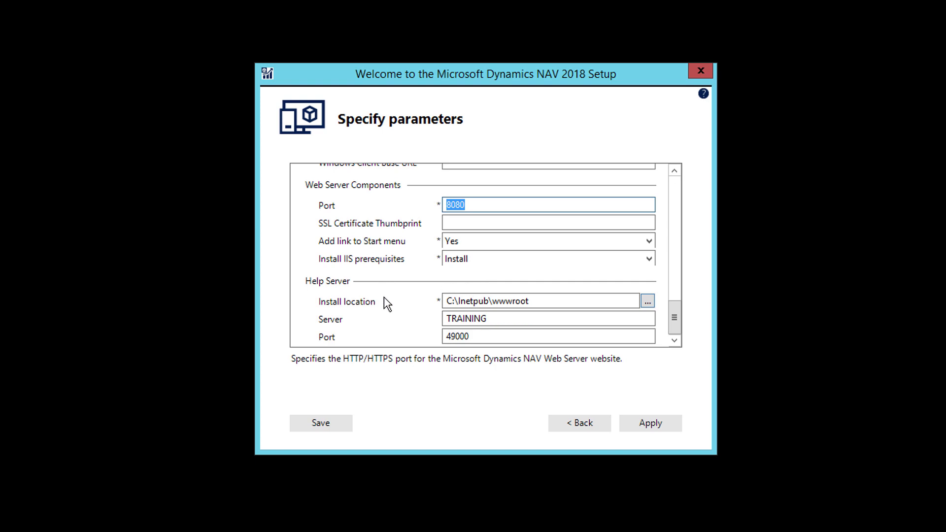
pyautogui.click(481, 336)
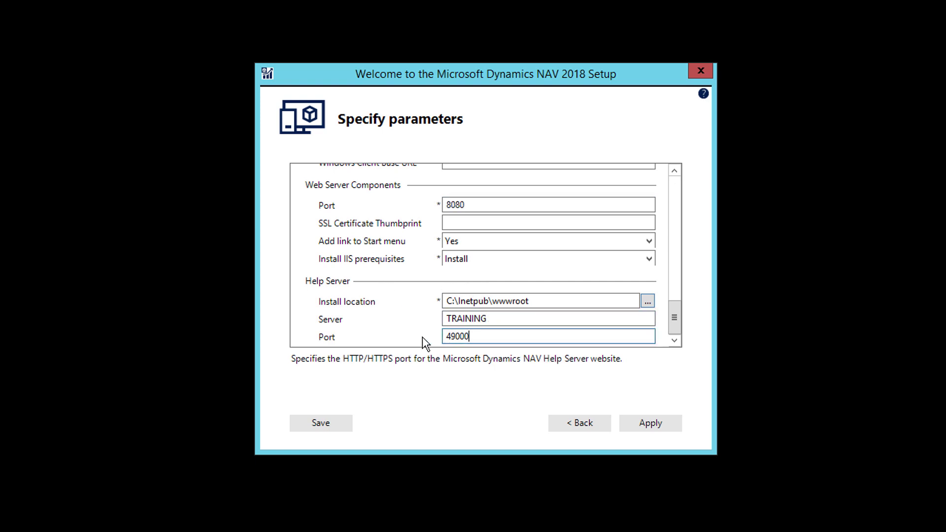
pyautogui.scroll(8, 527, 315)
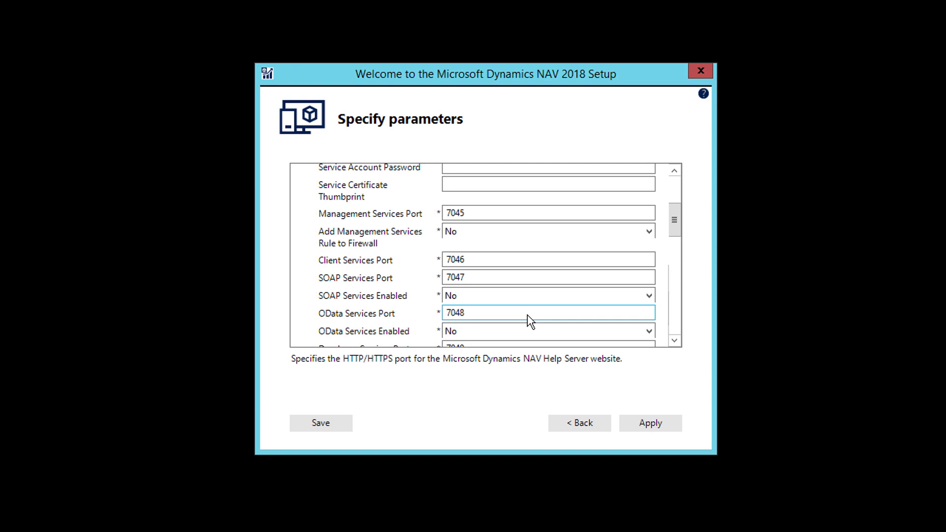
pyautogui.scroll(4, 527, 314)
pyautogui.click(644, 424)
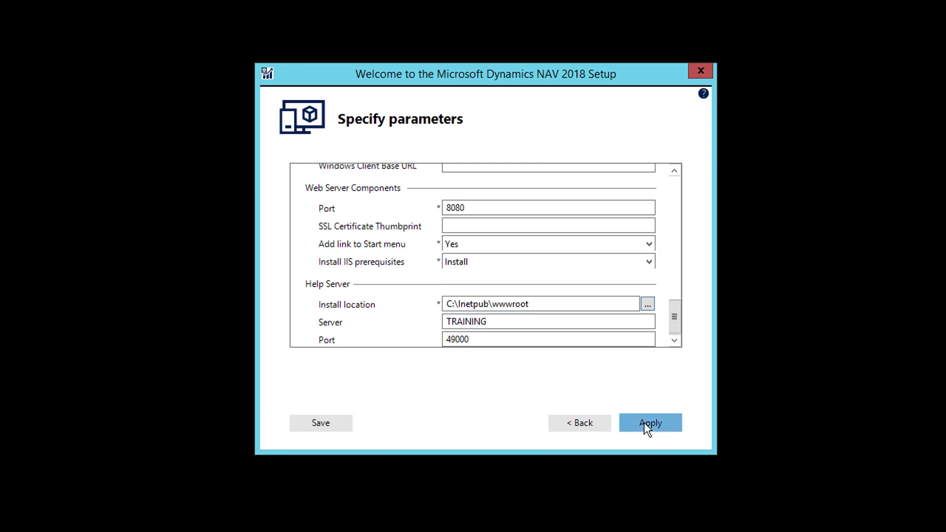